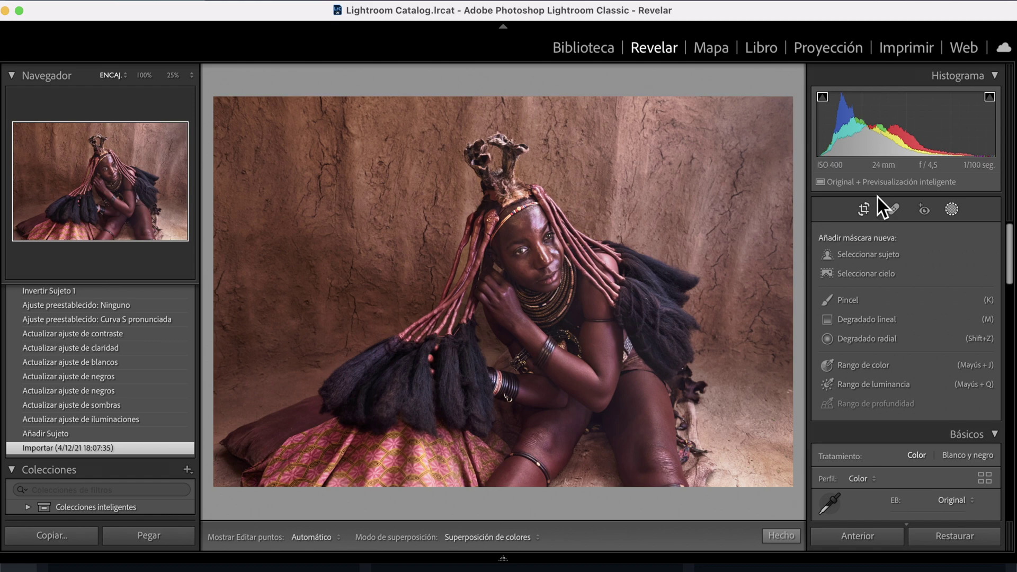
Step: Close the Add New Mask panel on the Himba portrait to show the Básicos adjustments
click(954, 211)
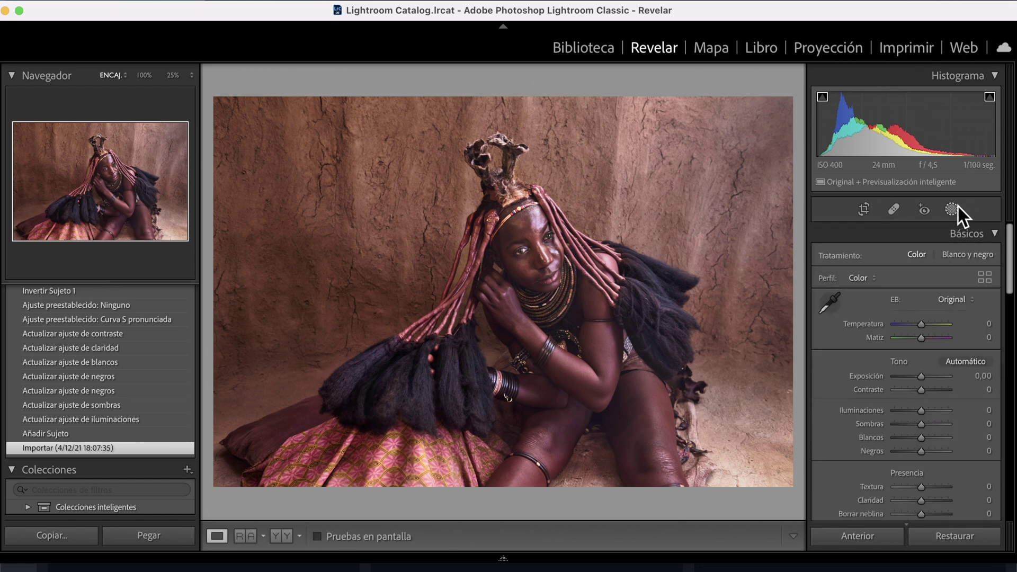
Step: Add a Seleccionar sujeto mask that isolates the woman from the mud-wall background
click(951, 210)
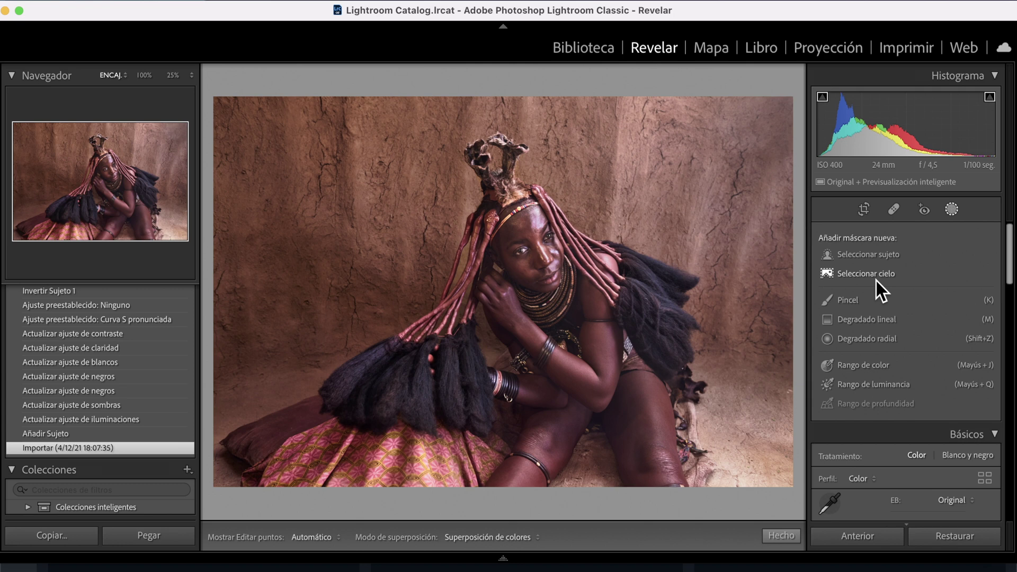
click(864, 257)
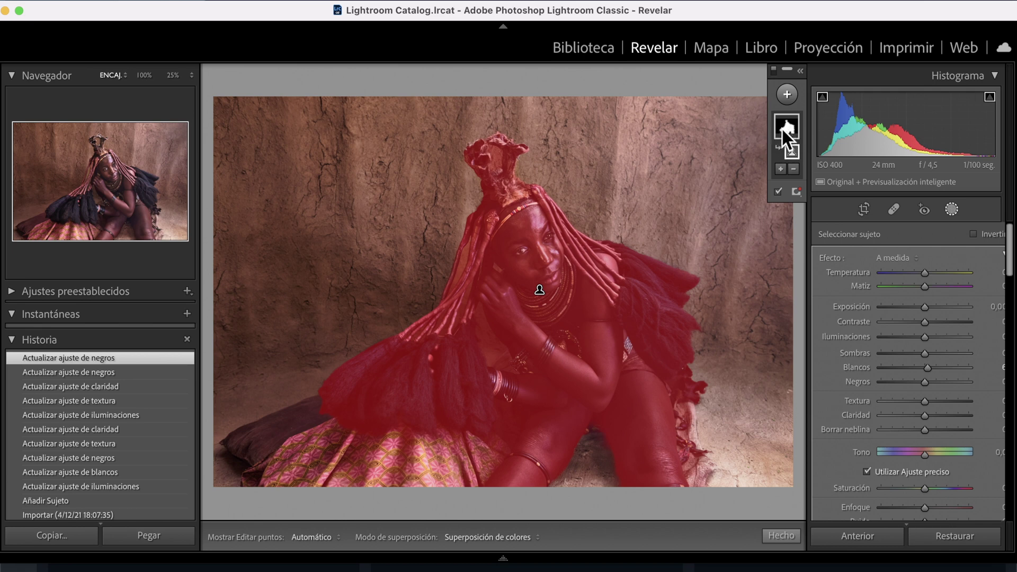
Step: Preview the subject mask as Blanco sobre negro, restore Superposición de colores, then hide the overlay
click(797, 191)
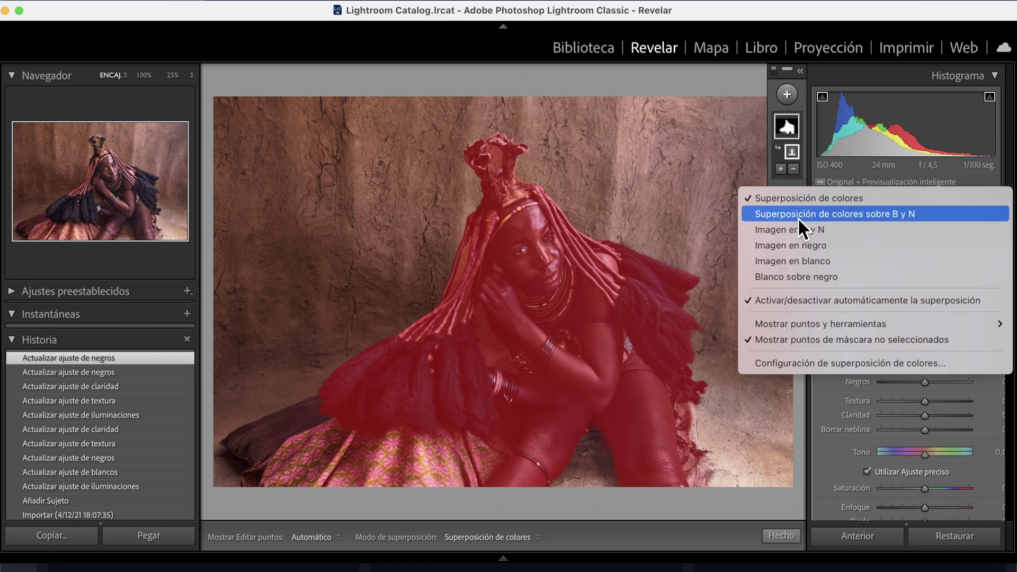
click(808, 277)
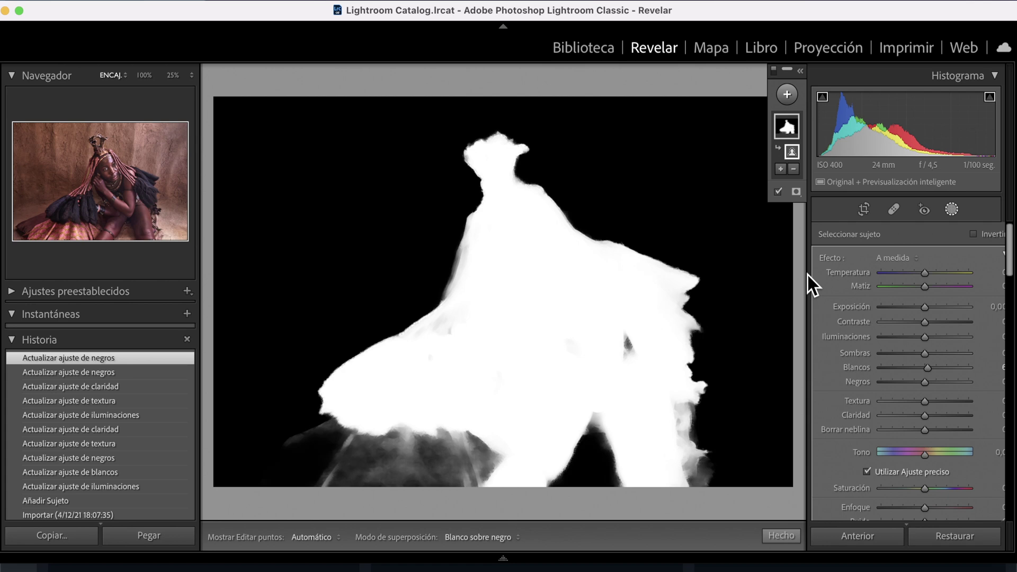
click(796, 190)
click(828, 198)
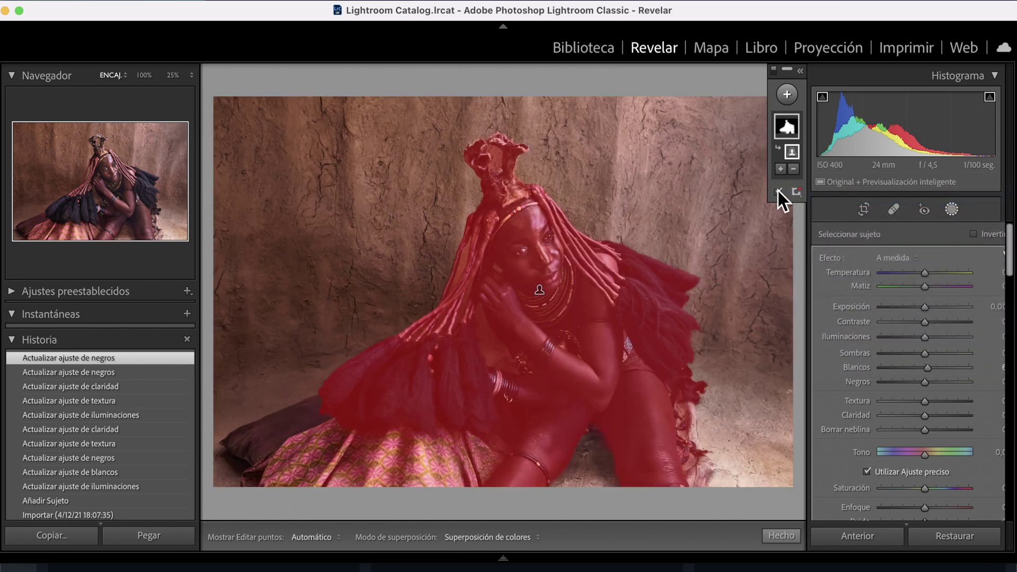
click(778, 192)
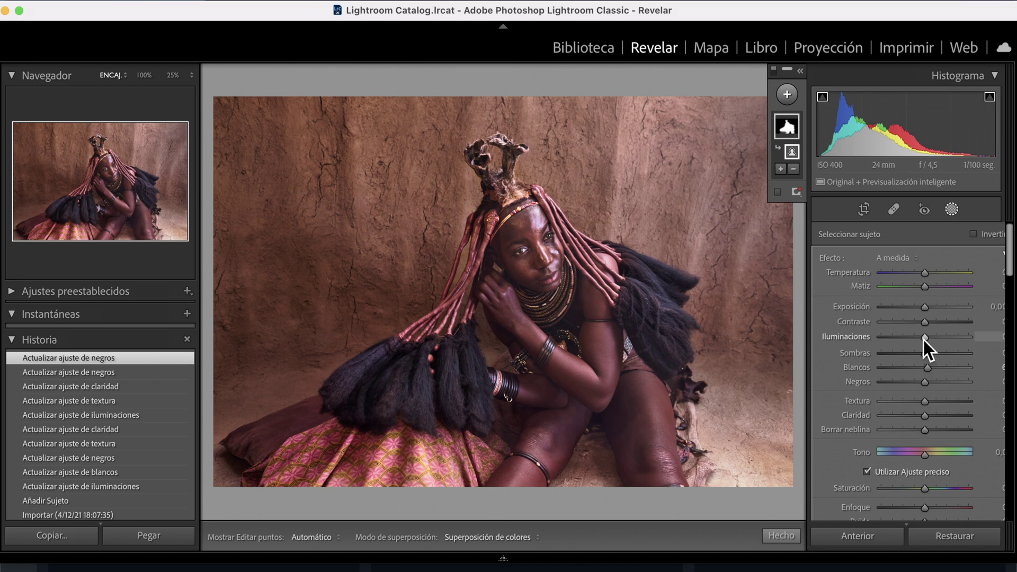
Step: Raise Iluminaciones, Sombras and Claridad on the woman's subject mask, bringing clarity to 55
mouse_move(924, 337)
mouse_down()
mouse_move(941, 337)
mouse_move(934, 381)
mouse_up()
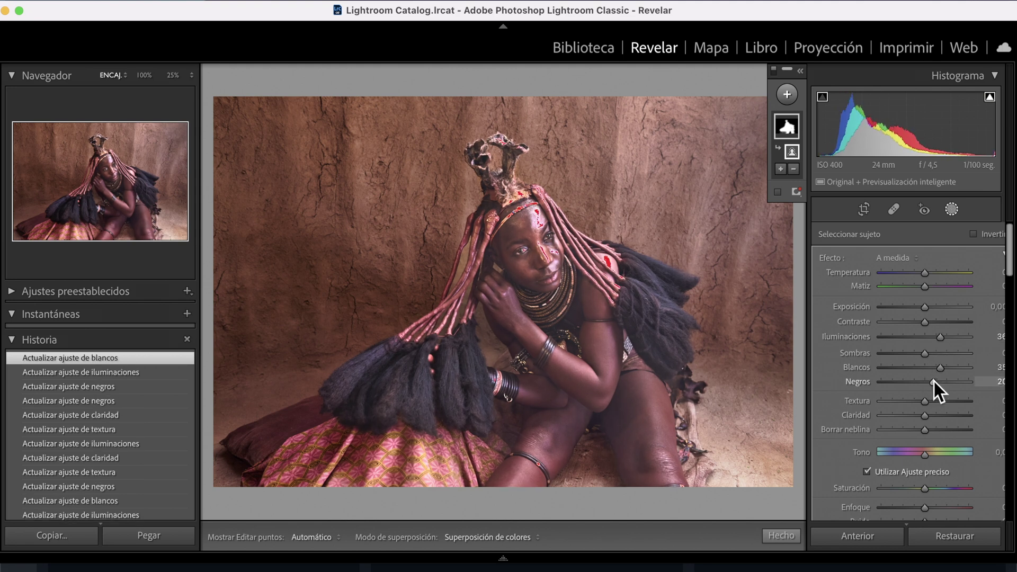
mouse_move(924, 353)
mouse_down()
mouse_move(933, 352)
mouse_move(929, 337)
mouse_up()
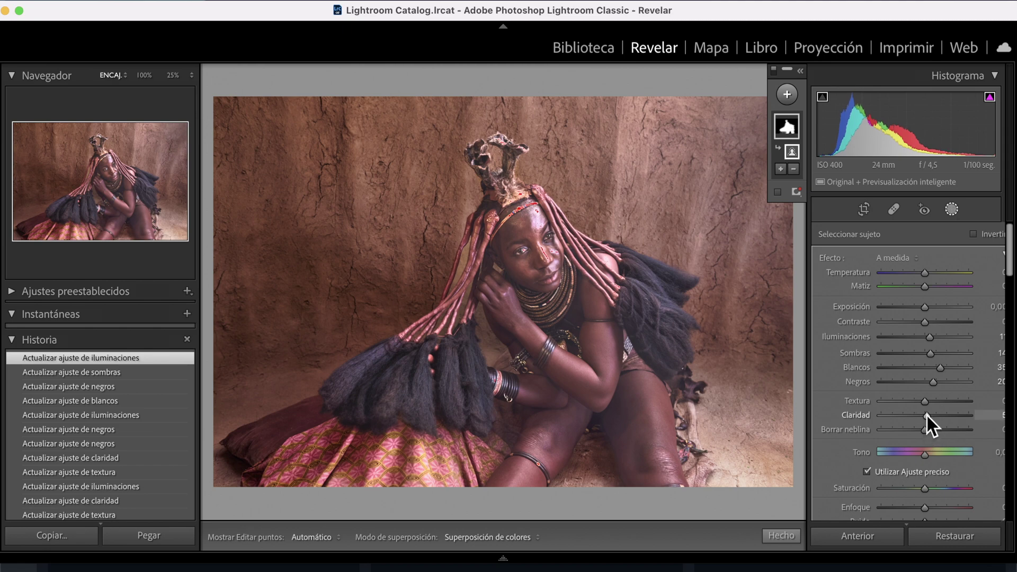
mouse_move(930, 415)
mouse_down()
mouse_move(940, 416)
mouse_move(902, 423)
mouse_move(949, 418)
mouse_up()
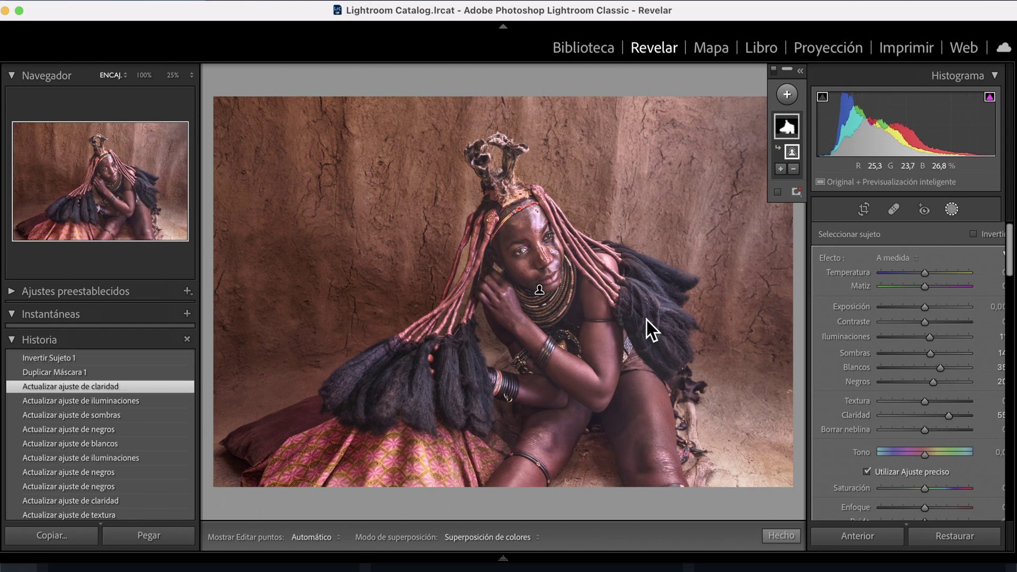
Step: Duplicate "Máscara 1" and invert the copy so it covers the mud-wall background
mouse_move(788, 127)
right_click(788, 120)
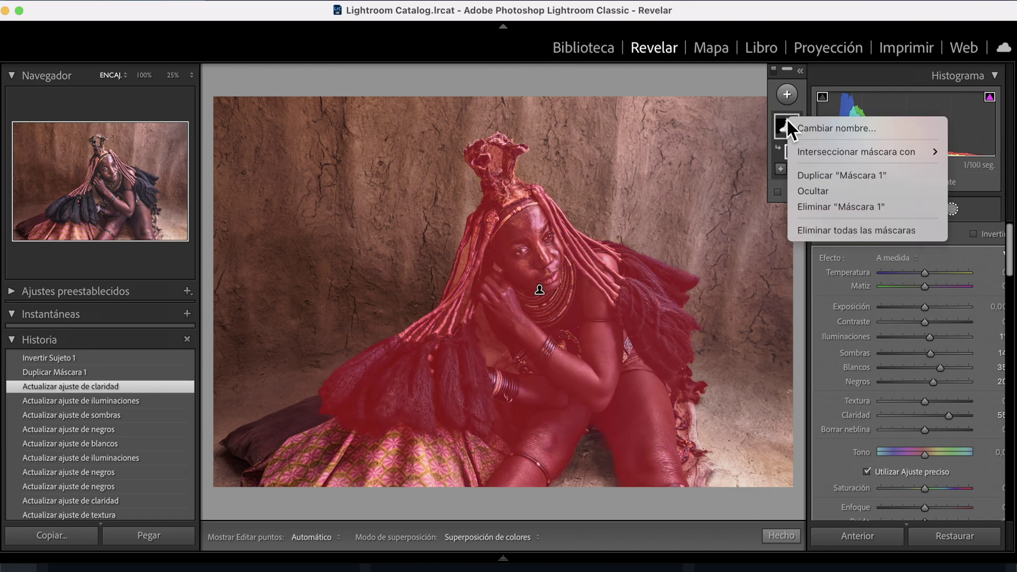
click(842, 175)
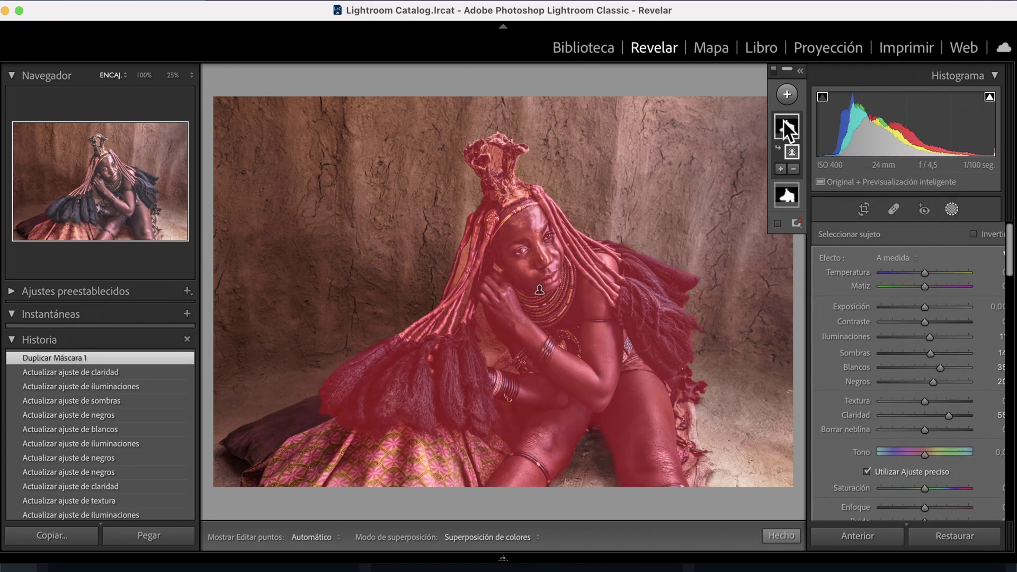
click(973, 235)
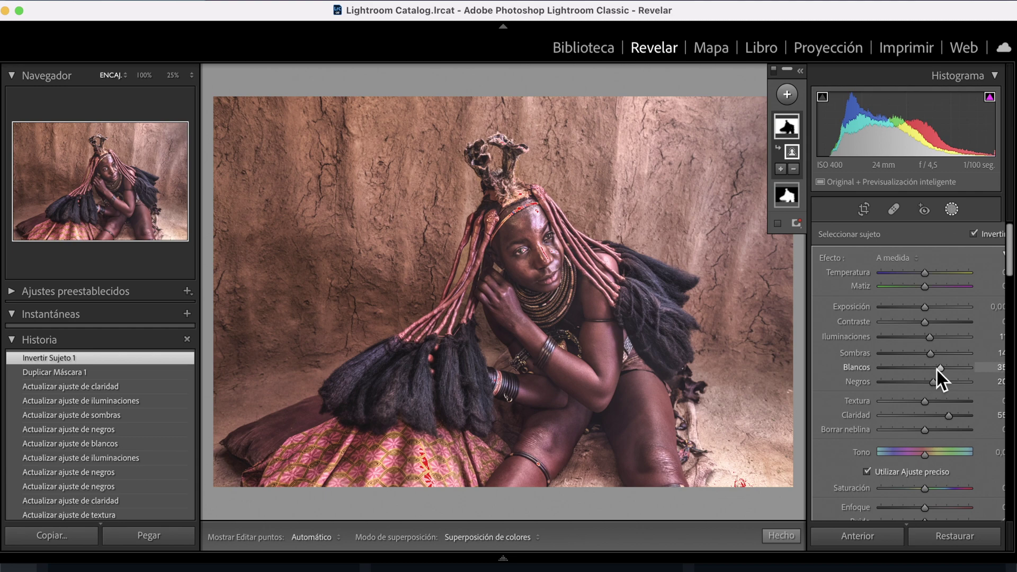
Step: Set Blancos on the inverted background mask to 45
mouse_move(938, 369)
mouse_down()
mouse_move(948, 367)
mouse_move(927, 381)
mouse_up()
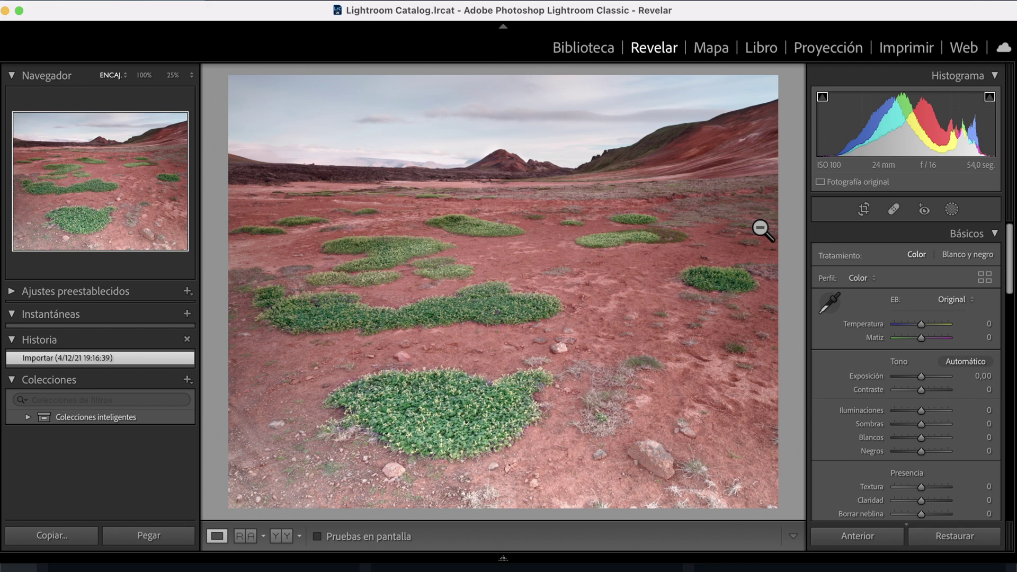
Step: Add a Seleccionar cielo mask over the red landscape's sky
click(952, 211)
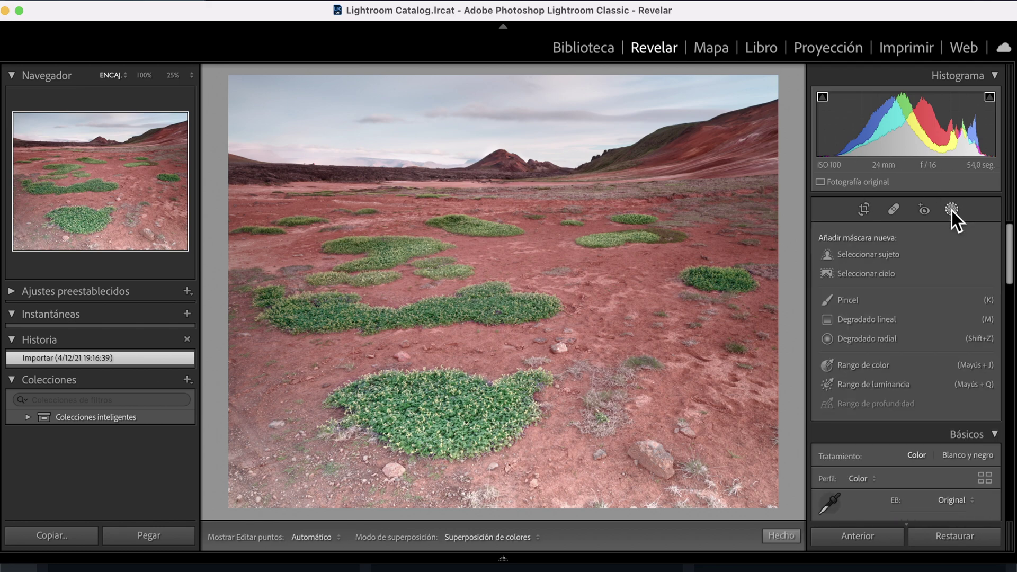
click(877, 277)
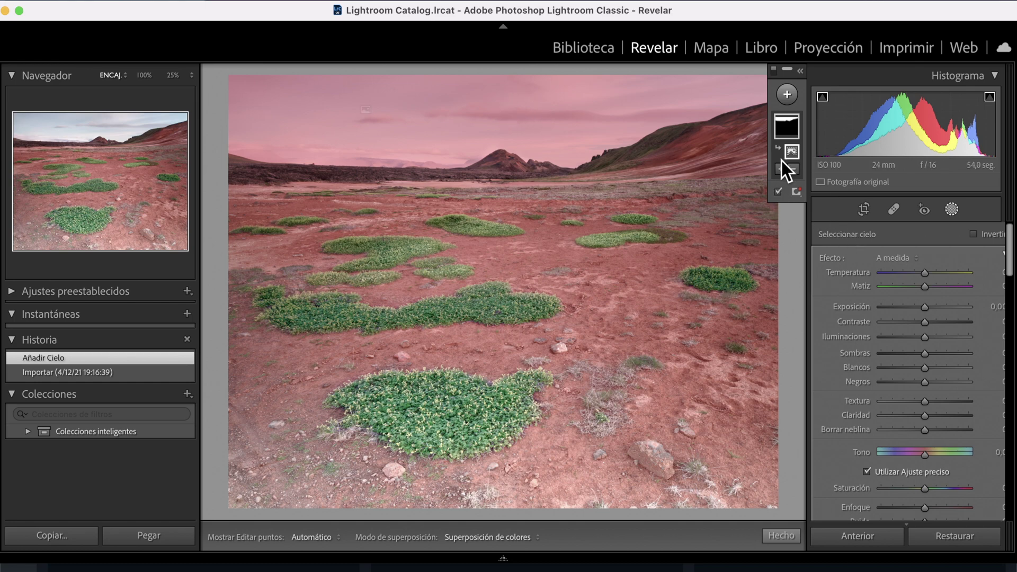
Step: Preview the sky mask as Blanco sobre negro, then hide the mask overlay
click(796, 191)
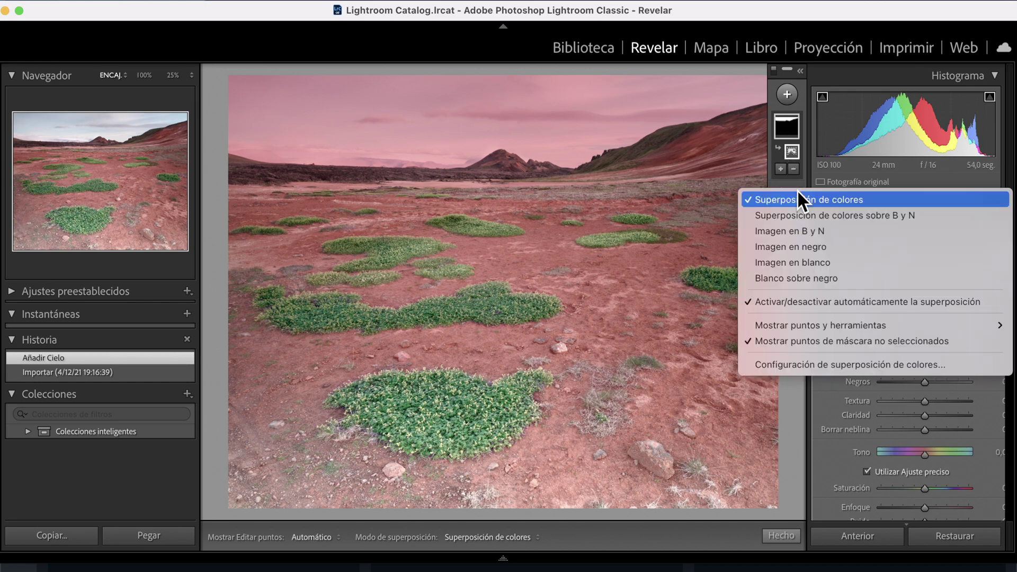
click(804, 280)
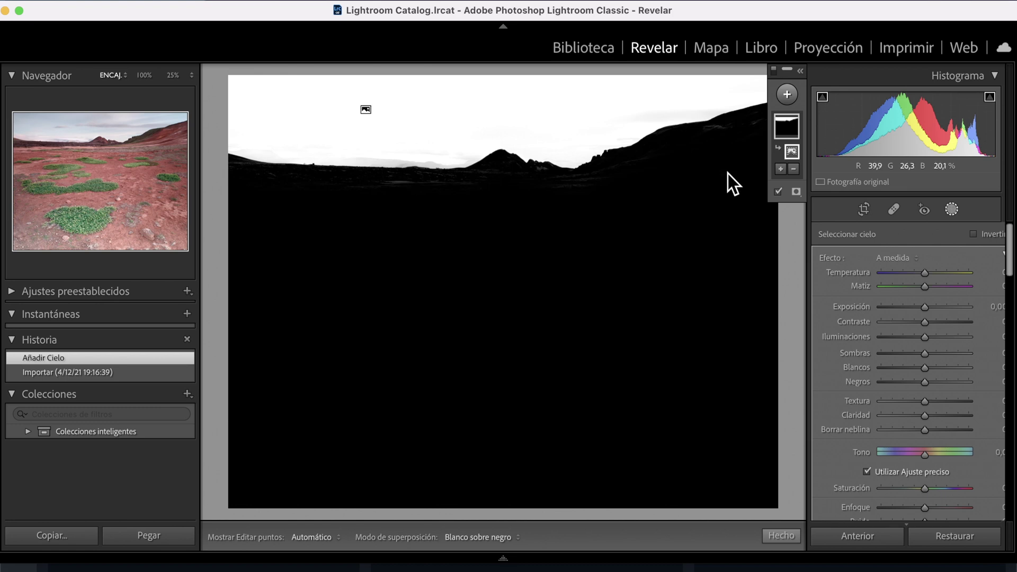
click(779, 191)
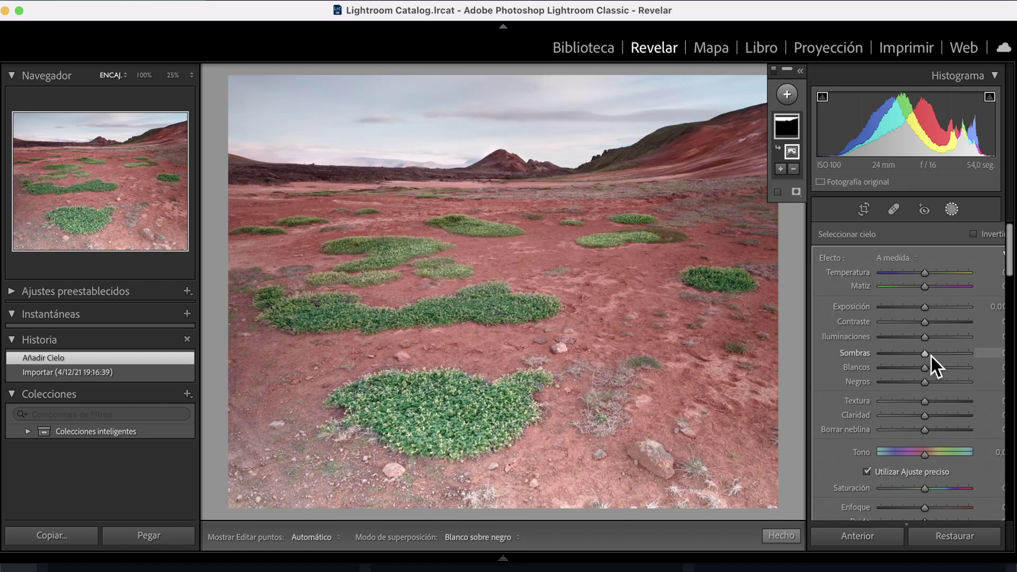
Step: Raise the sky mask's Iluminaciones to 35 and add a little Claridad
mouse_move(923, 338)
mouse_down()
mouse_move(949, 332)
mouse_move(939, 335)
mouse_move(936, 366)
mouse_move(924, 370)
mouse_move(940, 376)
mouse_move(928, 379)
mouse_up()
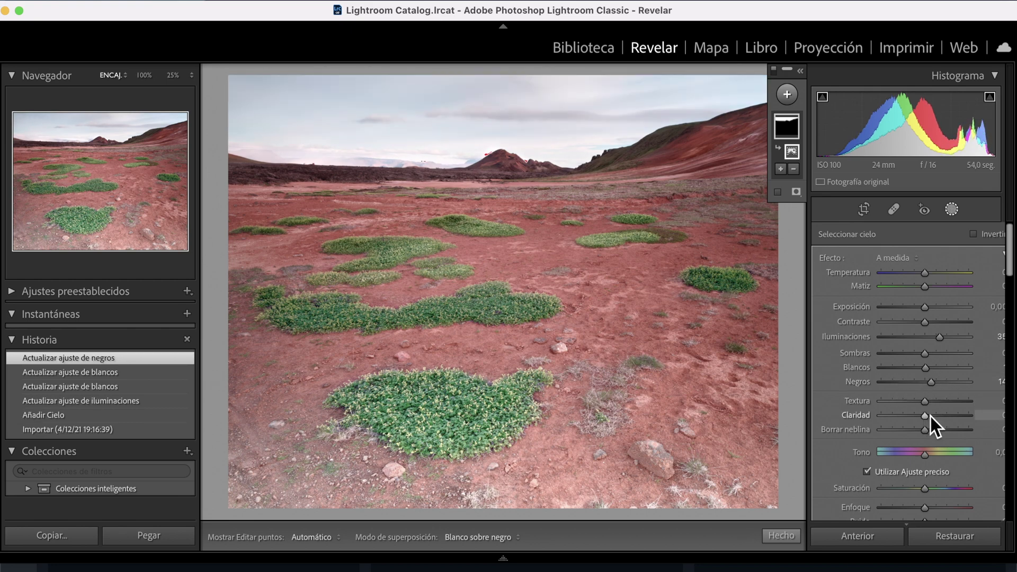
mouse_move(922, 417)
mouse_down()
mouse_move(932, 415)
mouse_move(915, 418)
mouse_move(927, 416)
mouse_up()
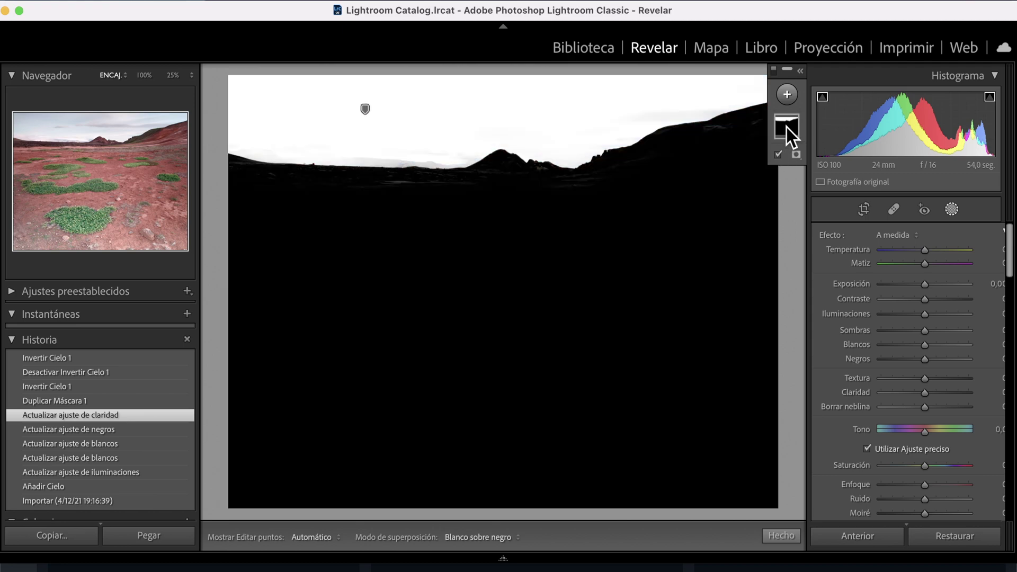
Step: Duplicate the sky mask and invert the copy so it covers the land
right_click(787, 127)
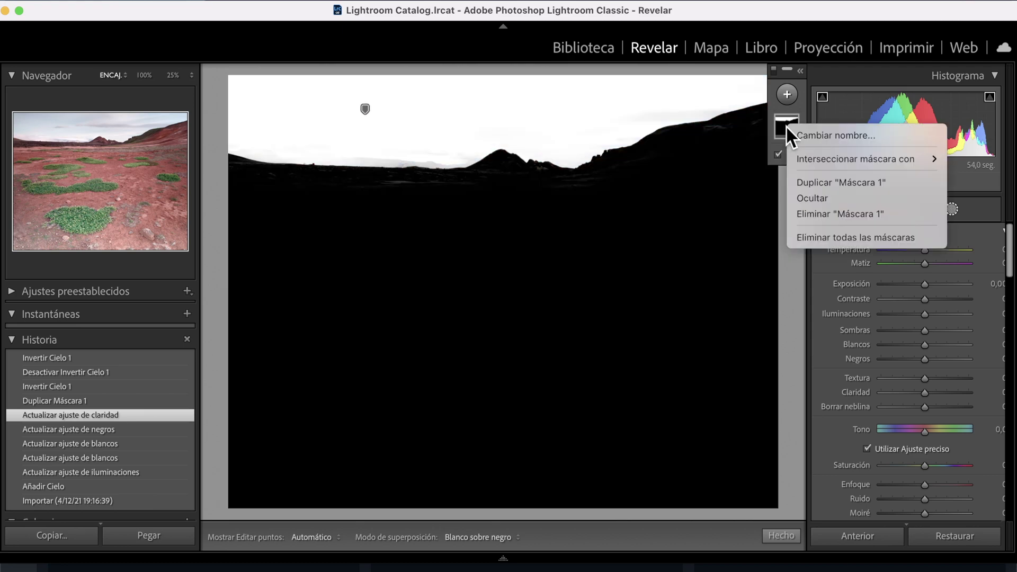
click(824, 183)
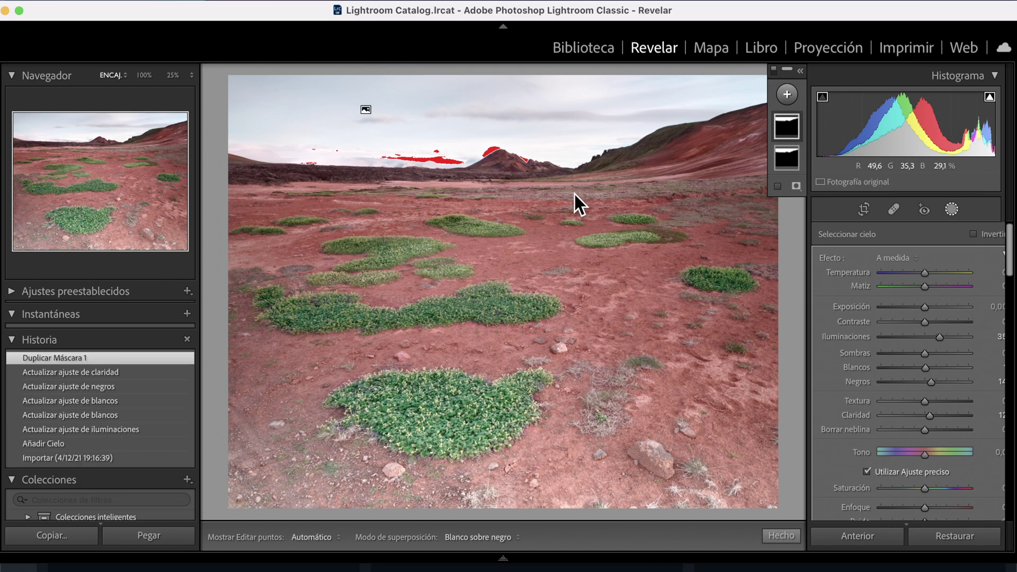
click(974, 235)
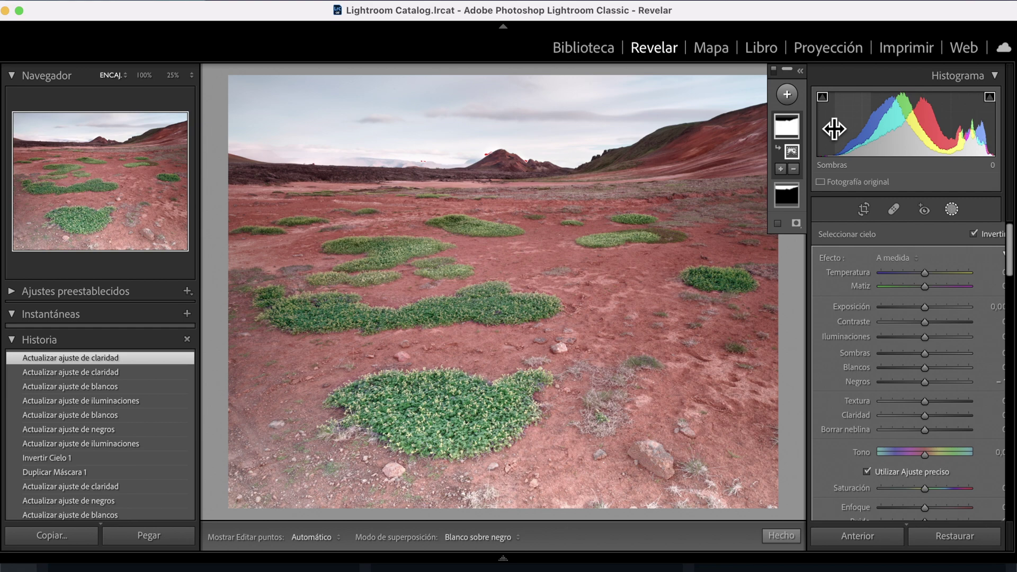
mouse_move(787, 125)
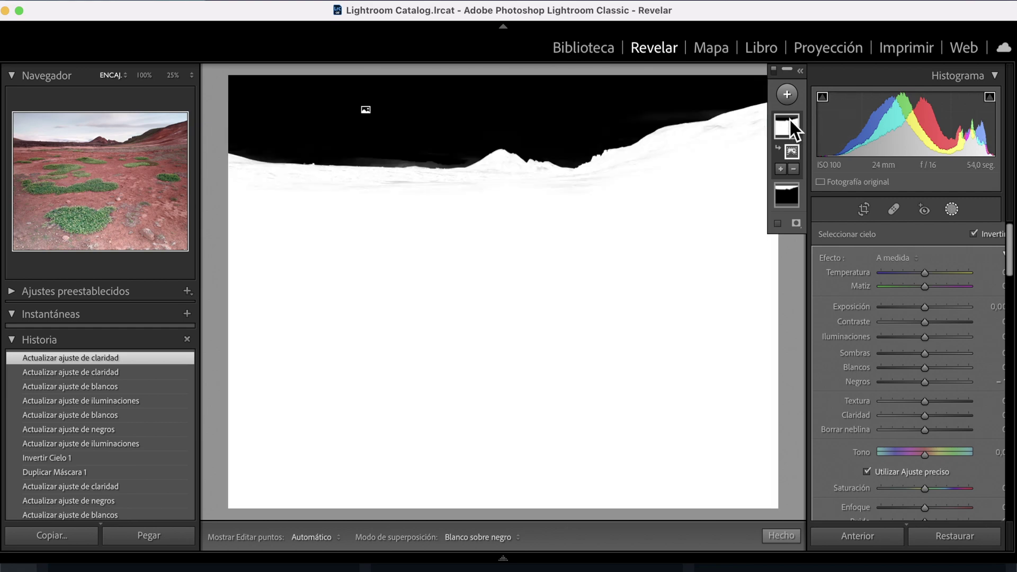
mouse_move(787, 158)
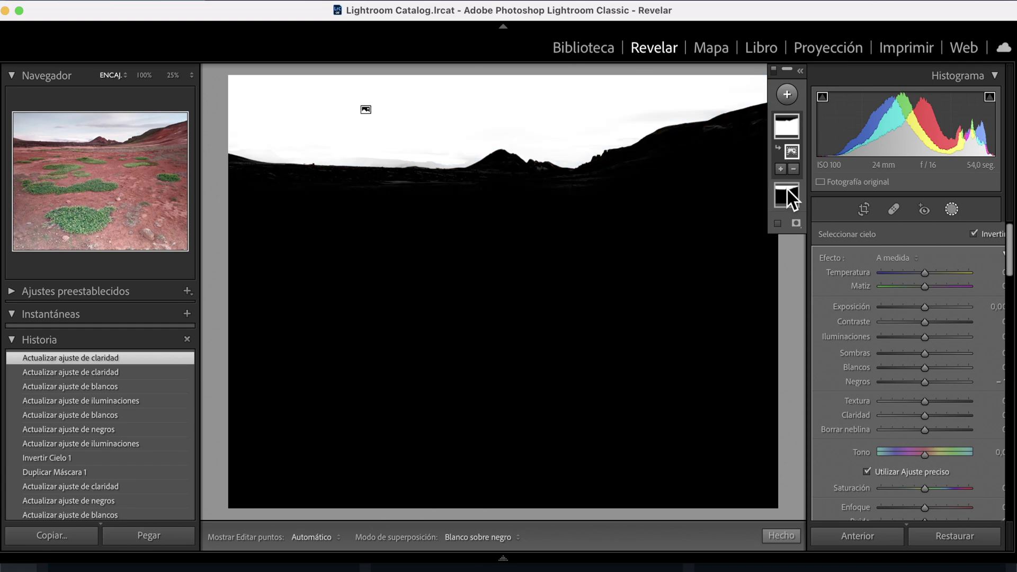
Step: Select the inverted land mask so the ground can be adjusted on its own
click(787, 189)
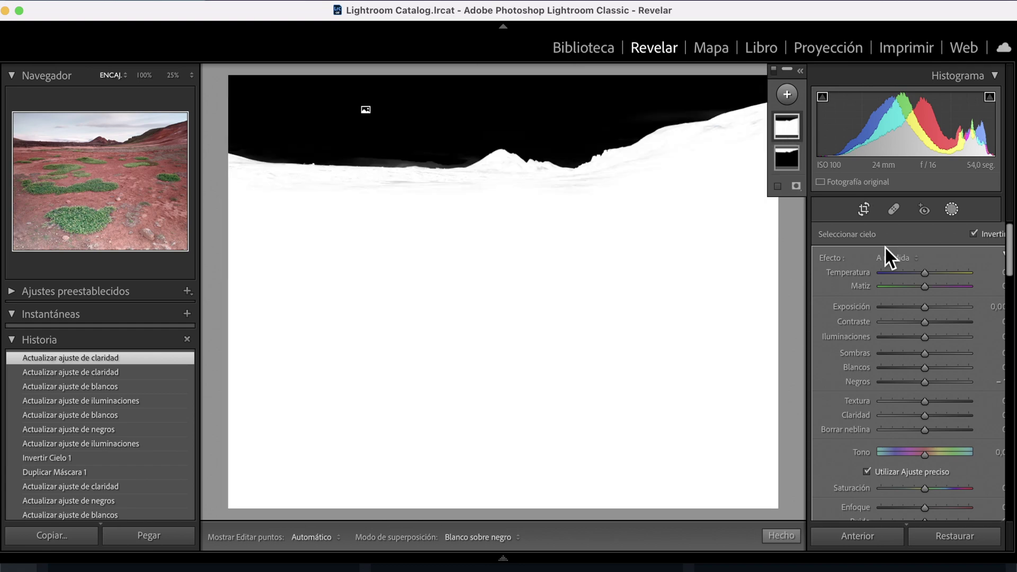